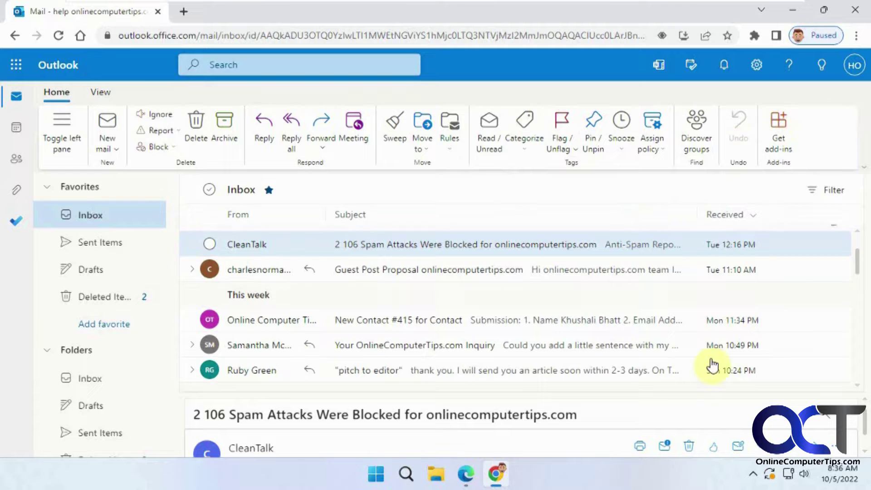
- Browse the Inbox and Sent Items and open the shared Letterhead 2.docx message
{"action": "left_click", "coordinate": [466, 474]}
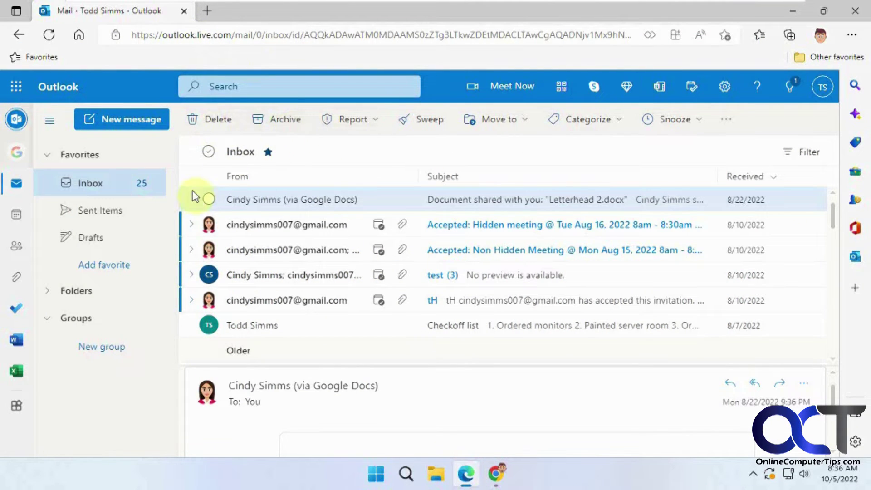
{"action": "left_click", "coordinate": [110, 214]}
{"action": "left_click", "coordinate": [97, 189]}
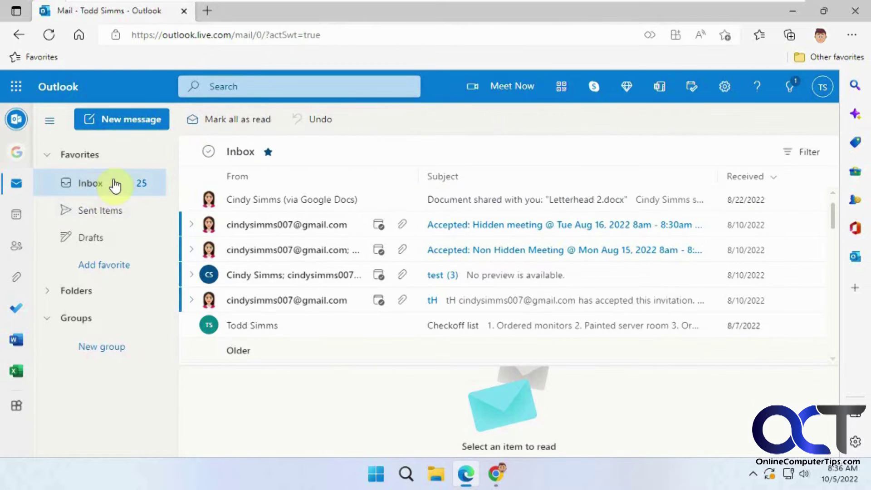
{"action": "left_click", "coordinate": [494, 206]}
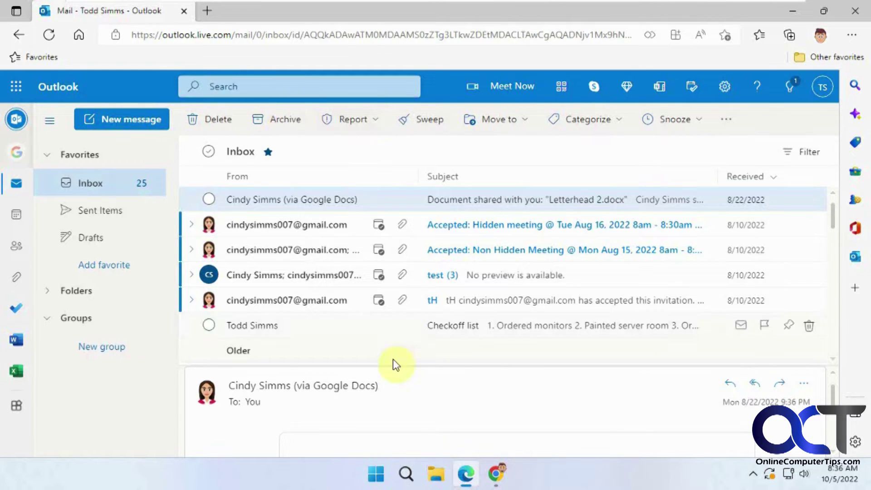
{"action": "left_click", "coordinate": [497, 475]}
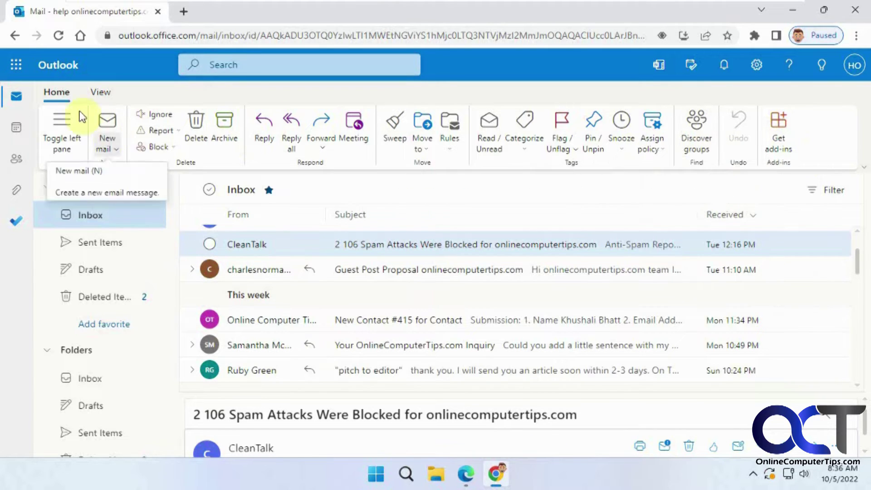
- Switch between View and Home tabs, toggle the folder pane, and preview New item kinds
{"action": "left_click", "coordinate": [97, 94]}
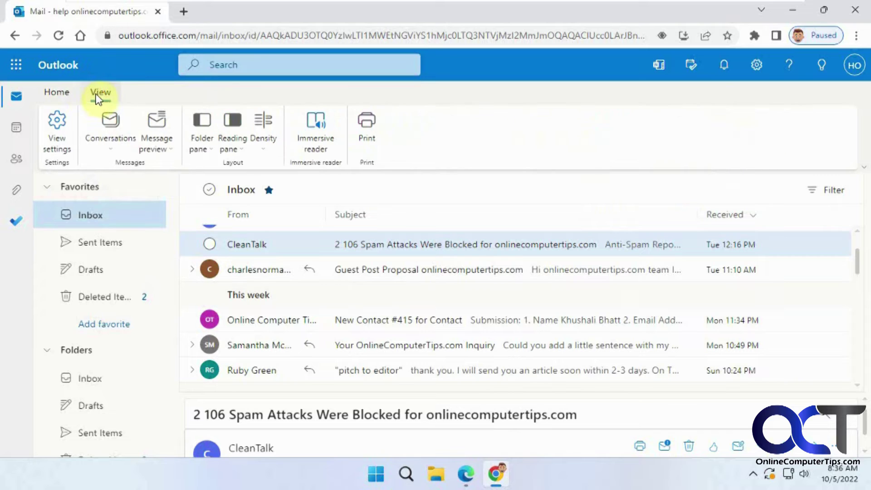
{"action": "left_click", "coordinate": [58, 94]}
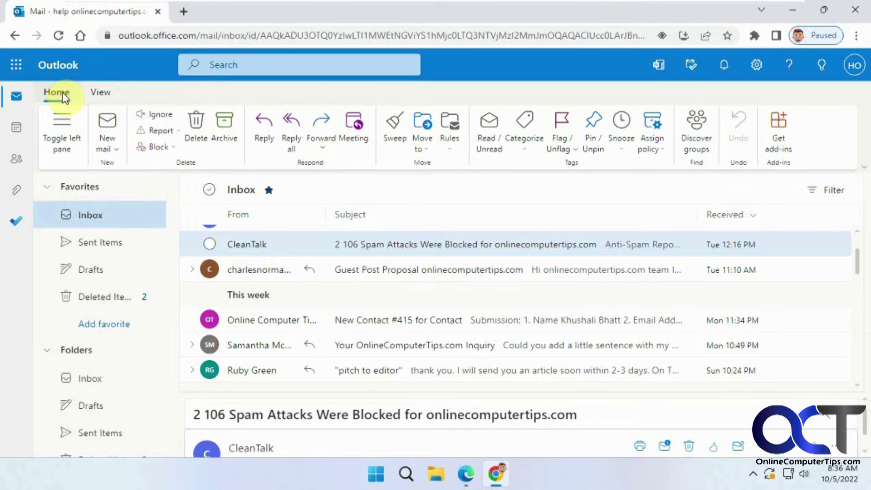
{"action": "left_click", "coordinate": [65, 131]}
{"action": "left_click", "coordinate": [65, 131]}
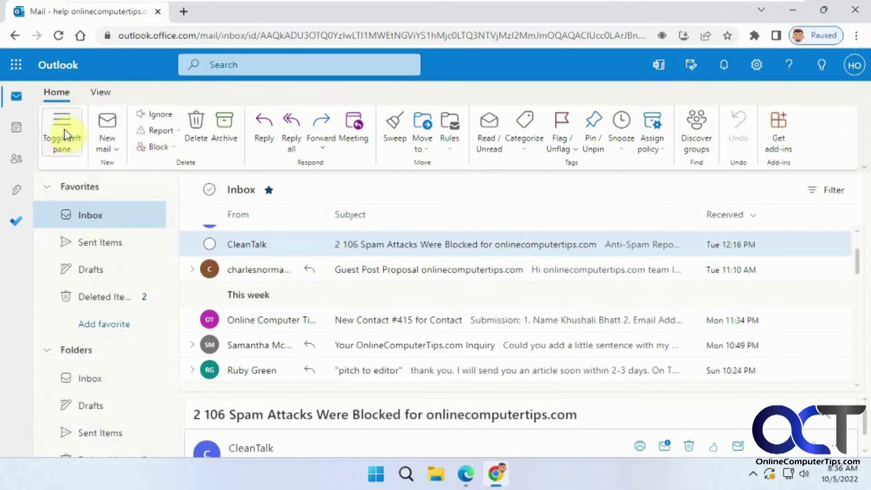
{"action": "left_click", "coordinate": [112, 154]}
{"action": "left_click", "coordinate": [112, 154]}
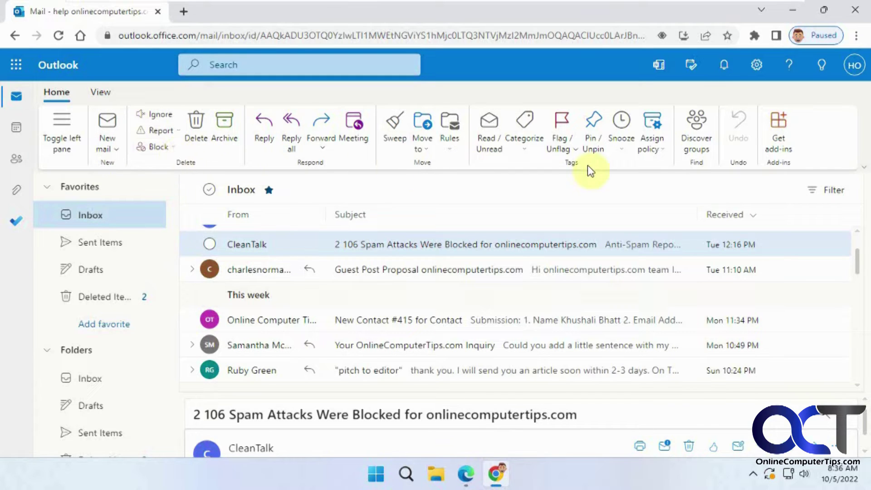
- Inspect the Report and Block dropdown options without applying any
{"action": "left_click", "coordinate": [179, 130]}
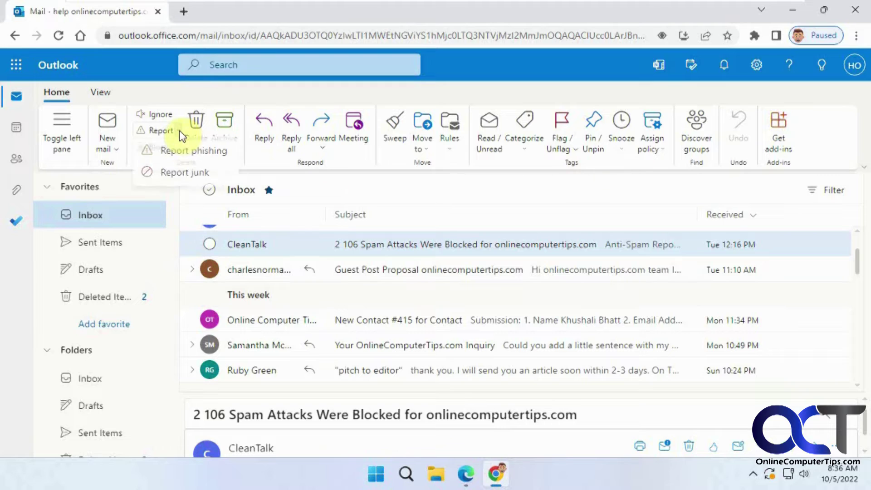
{"action": "left_click", "coordinate": [178, 130]}
{"action": "left_click", "coordinate": [176, 150]}
{"action": "left_click", "coordinate": [176, 146]}
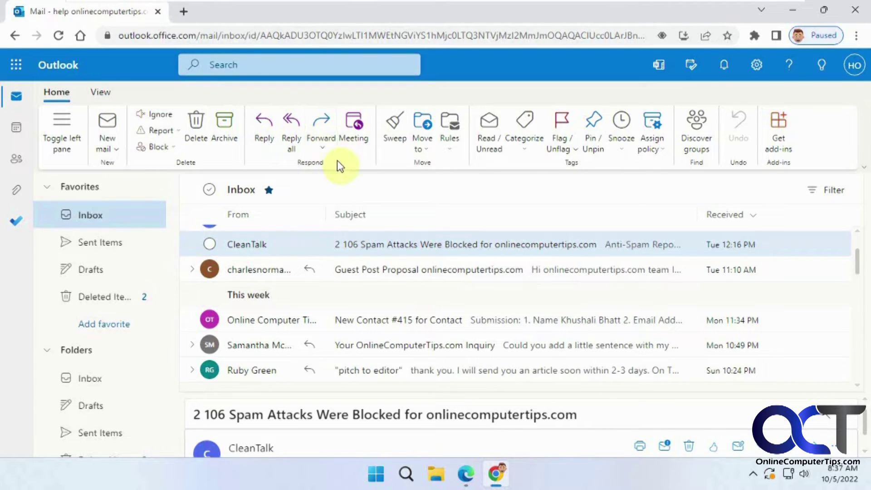
- Start and discard a meeting invite from the CleanTalk message, then cancel its Sweep
{"action": "left_click", "coordinate": [353, 139]}
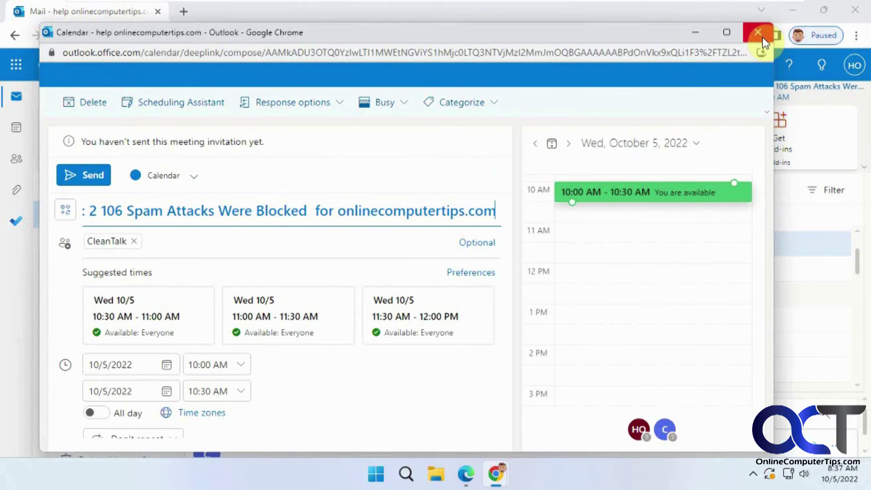
{"action": "left_click", "coordinate": [763, 41]}
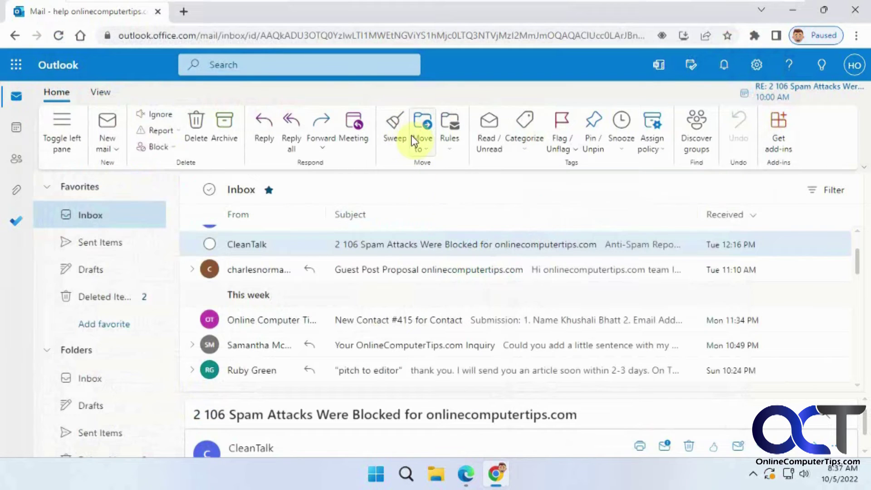
{"action": "left_click", "coordinate": [396, 135]}
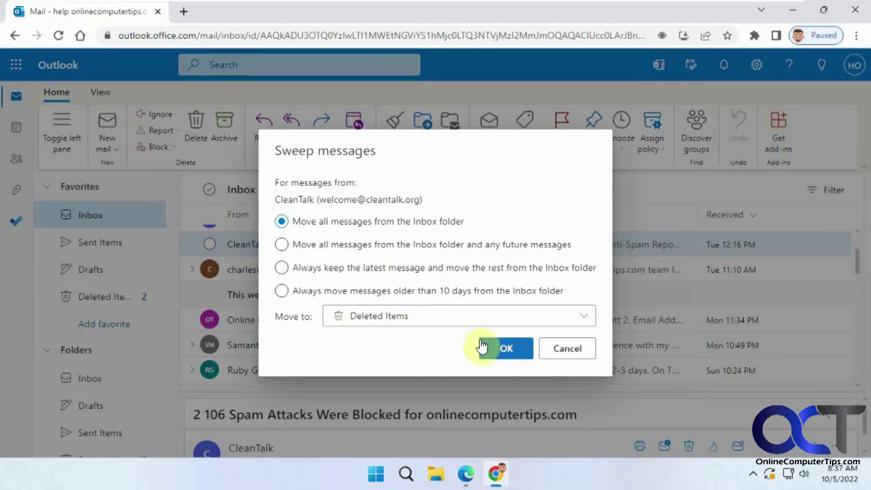
{"action": "left_click", "coordinate": [568, 350]}
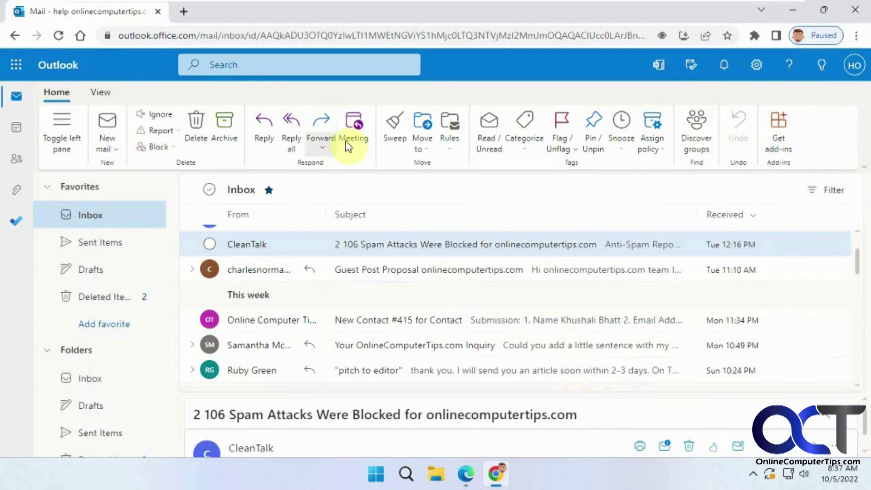
- Inspect the Move to folder list and Rules options without changing anything
{"action": "left_click", "coordinate": [426, 148]}
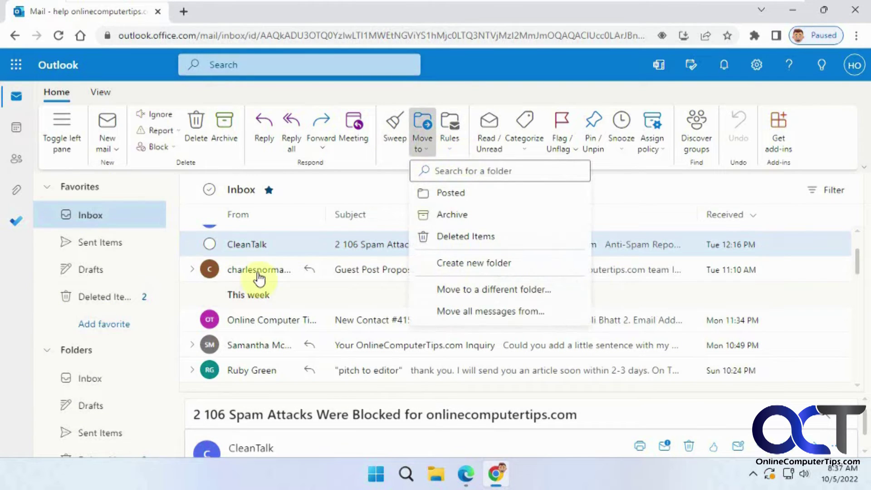
{"action": "left_click", "coordinate": [502, 94]}
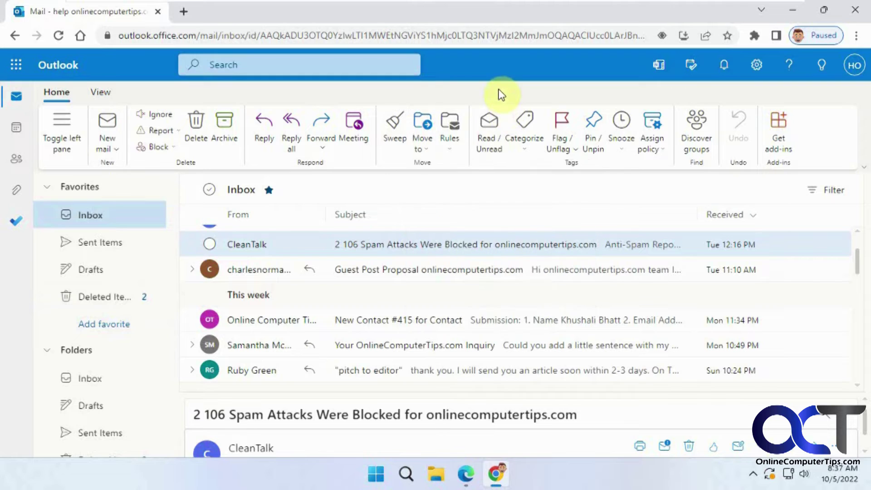
{"action": "left_click", "coordinate": [451, 152]}
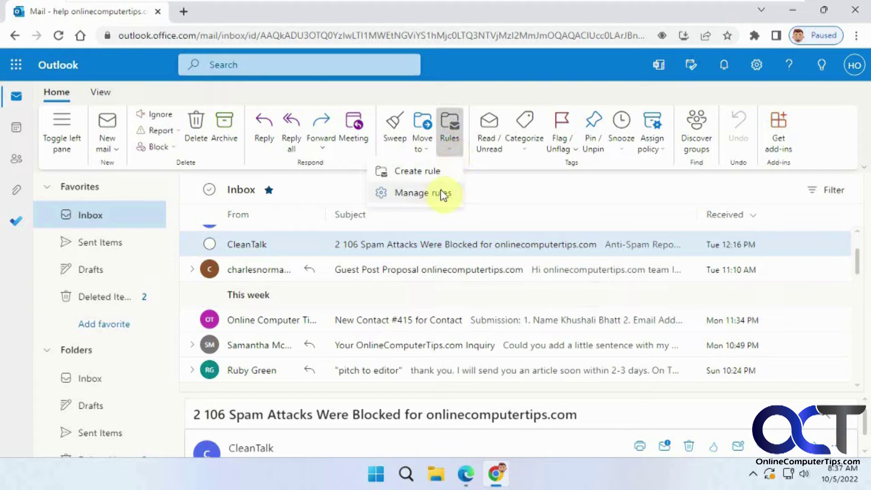
{"action": "left_click", "coordinate": [511, 186]}
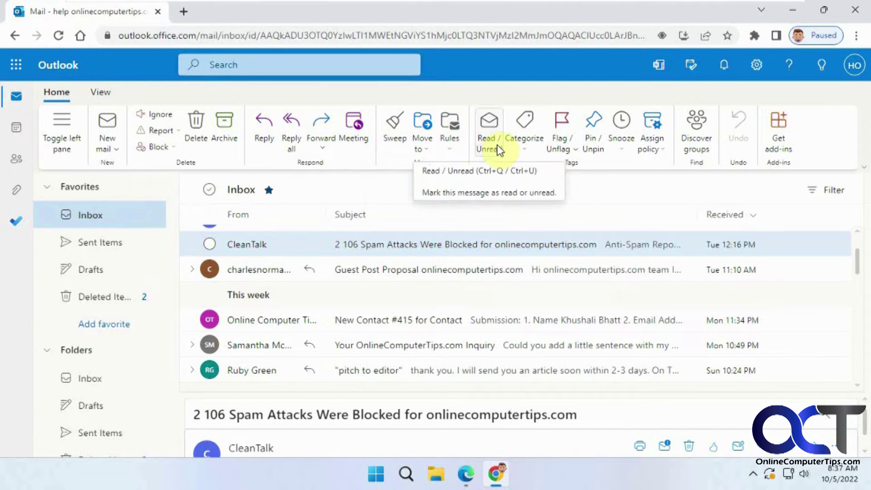
- Look through the Categories, Snooze and retention label choices without assigning any
{"action": "left_click", "coordinate": [529, 146]}
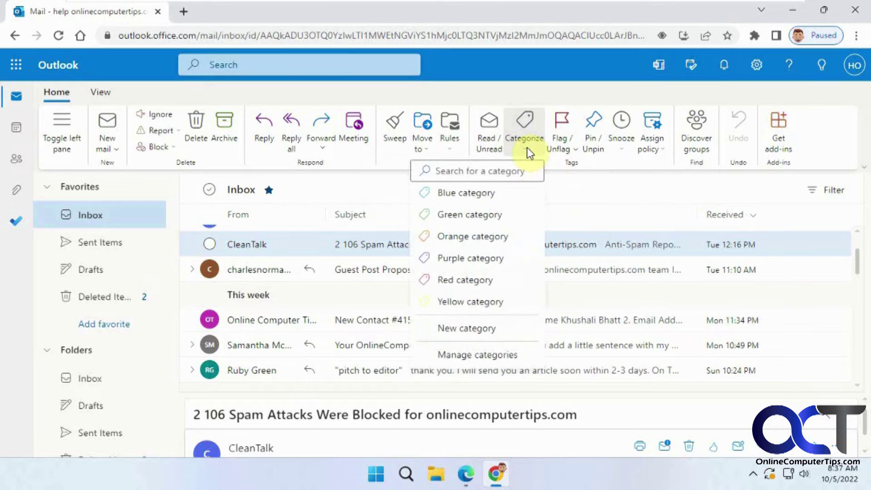
{"action": "left_click", "coordinate": [529, 145]}
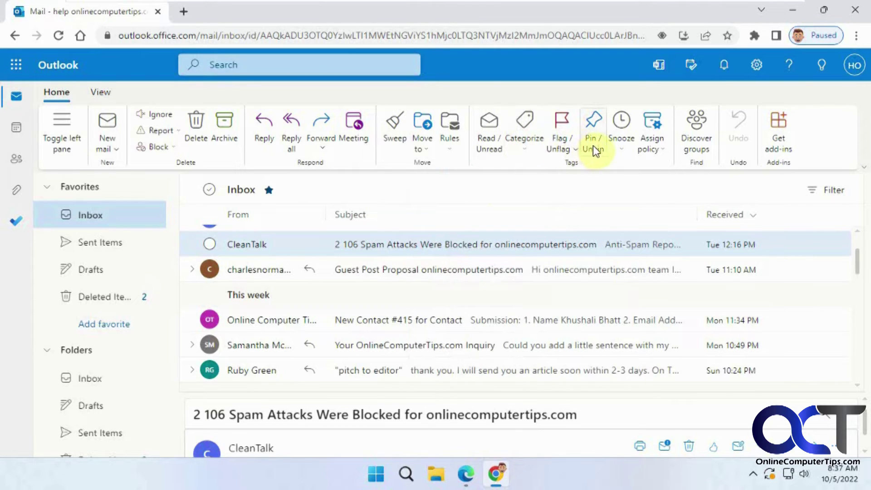
{"action": "left_click", "coordinate": [623, 136]}
{"action": "left_click", "coordinate": [624, 155]}
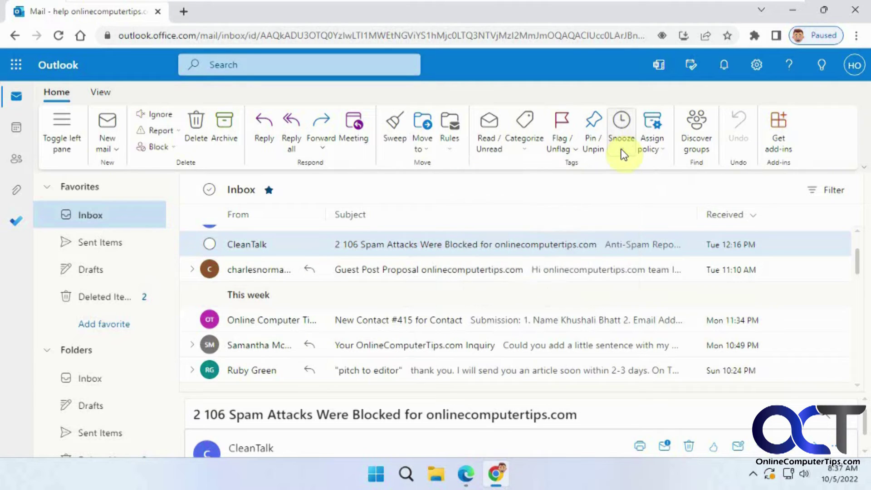
{"action": "left_click", "coordinate": [666, 152]}
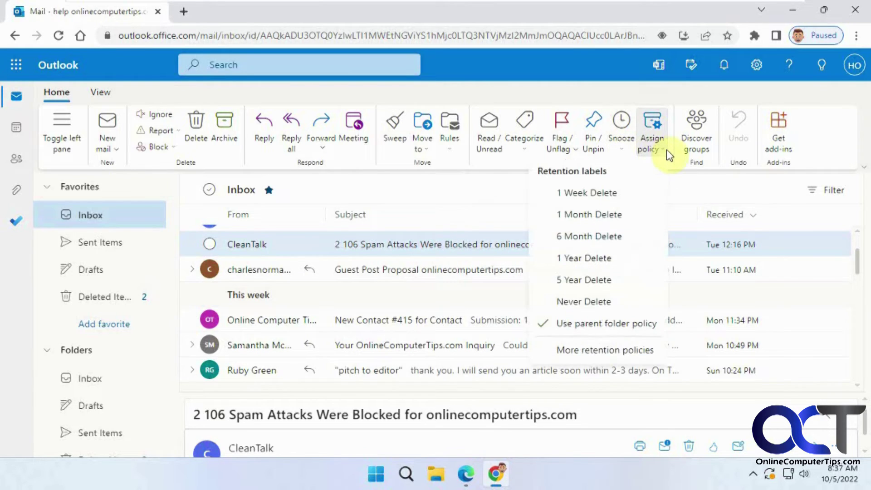
{"action": "left_click", "coordinate": [663, 149]}
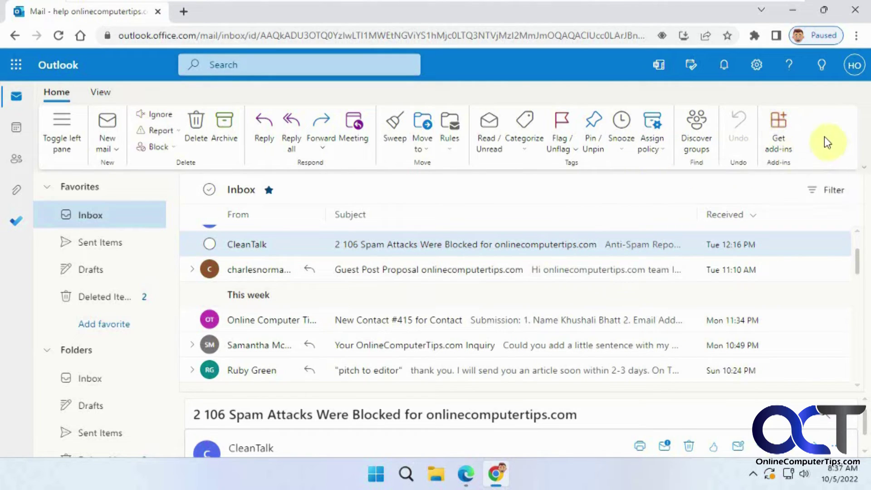
- On the View tab, open and close the mail layout View settings
{"action": "left_click", "coordinate": [107, 94]}
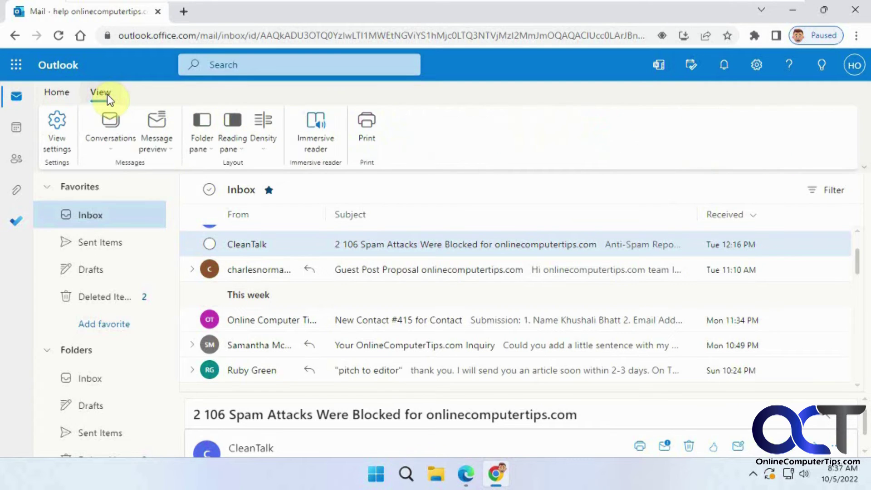
{"action": "left_click", "coordinate": [59, 124]}
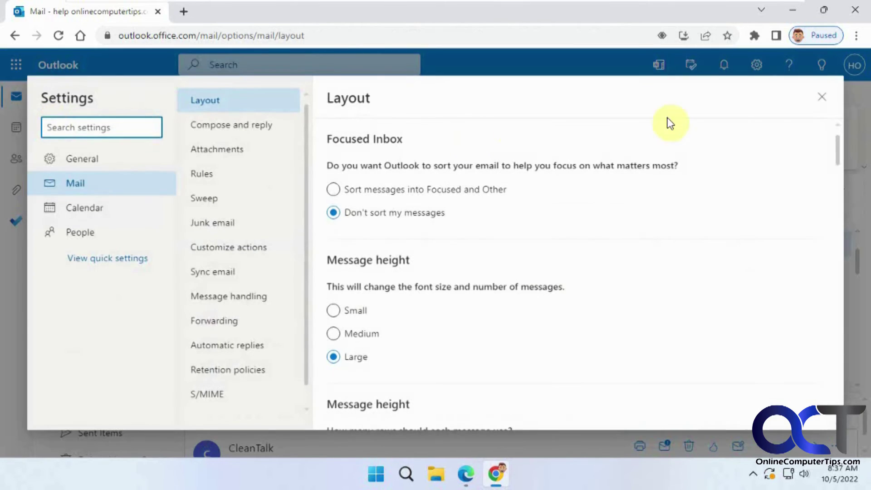
{"action": "left_click", "coordinate": [822, 97]}
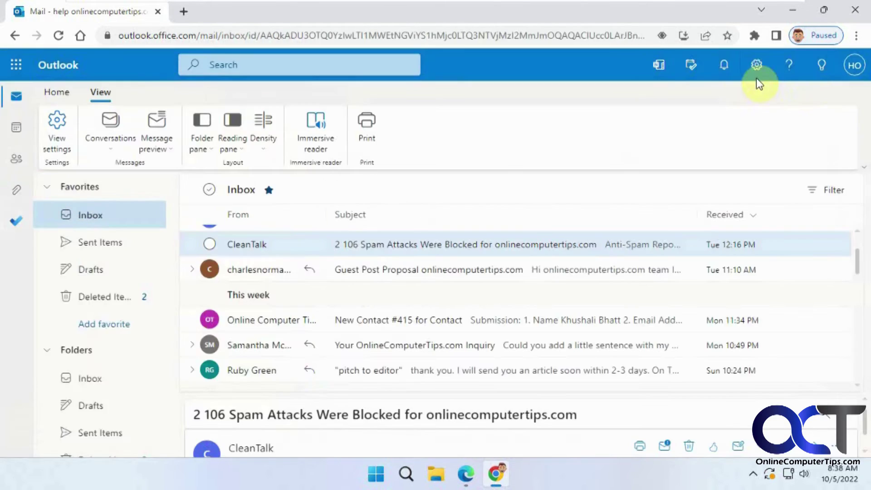
- Inspect the Conversations, Message preview, Reading pane and Density dropdown options
{"action": "left_click", "coordinate": [113, 150]}
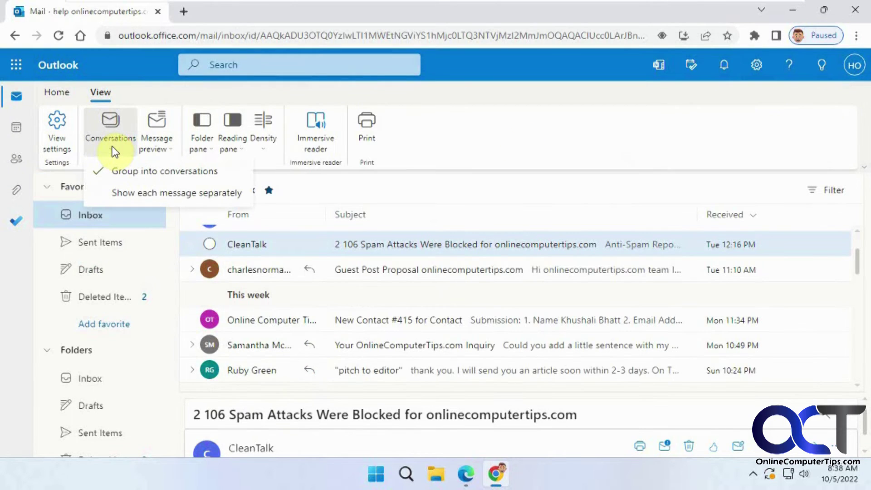
{"action": "left_click", "coordinate": [166, 151]}
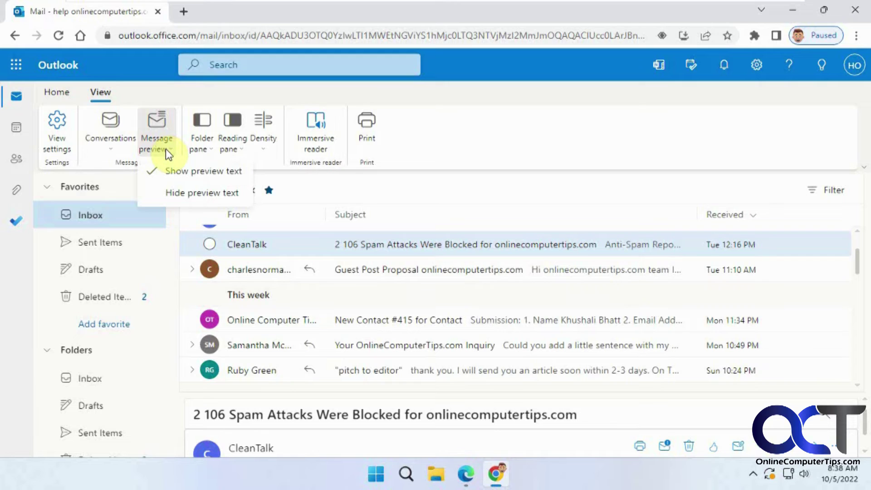
{"action": "left_click", "coordinate": [451, 141]}
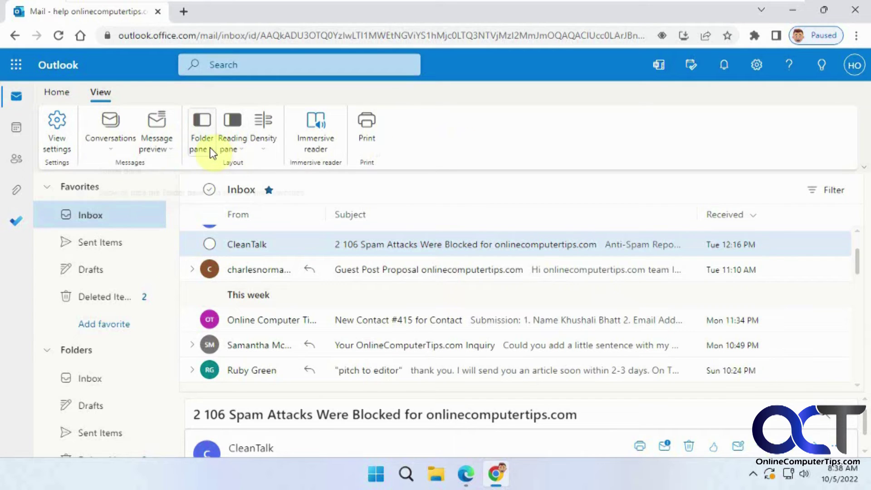
{"action": "left_click", "coordinate": [241, 149]}
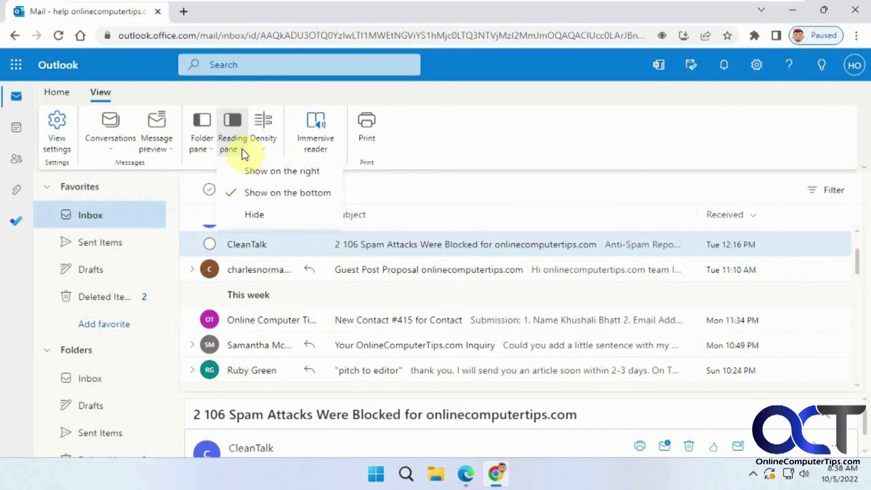
{"action": "left_click", "coordinate": [241, 149]}
{"action": "left_click", "coordinate": [264, 150]}
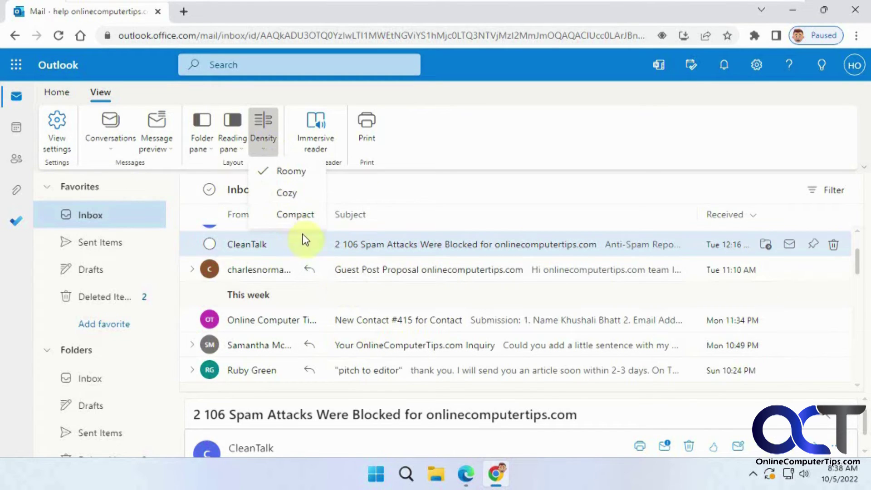
{"action": "left_click", "coordinate": [462, 143]}
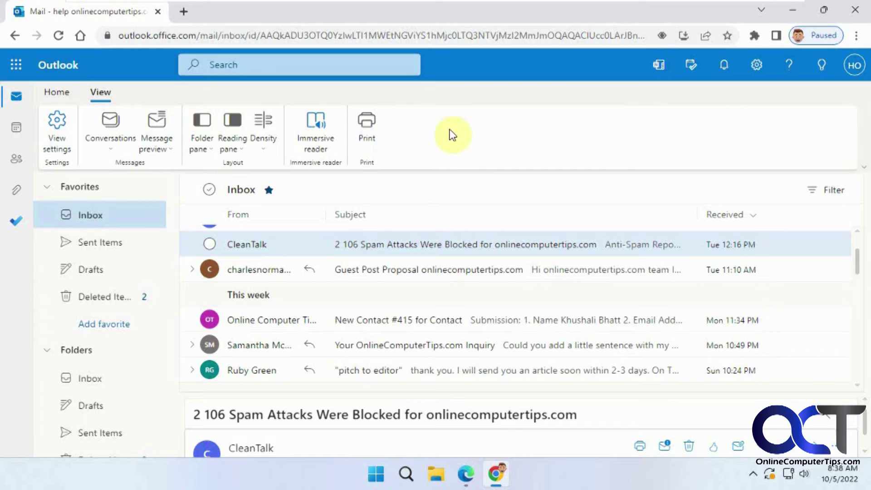
{"action": "left_click", "coordinate": [865, 172]}
- Switch to the Simplified ribbon, show Home commands, then restore the Classic ribbon
{"action": "left_click", "coordinate": [813, 235]}
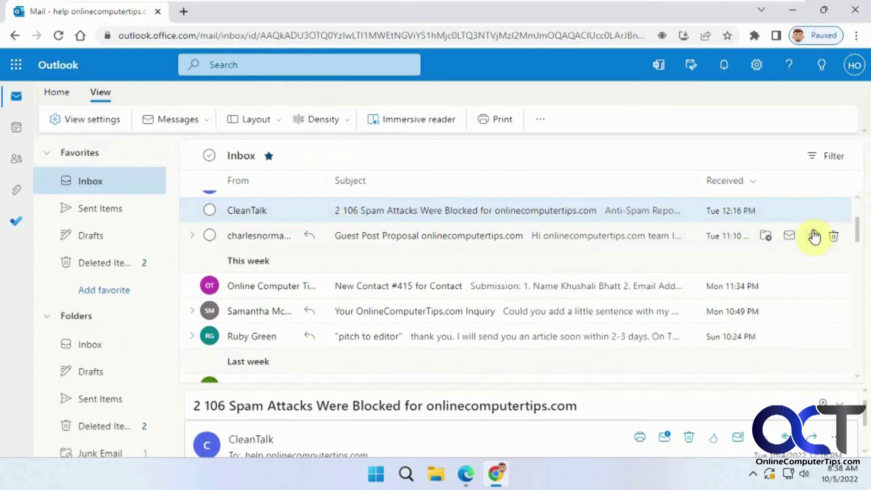
{"action": "left_click", "coordinate": [65, 92]}
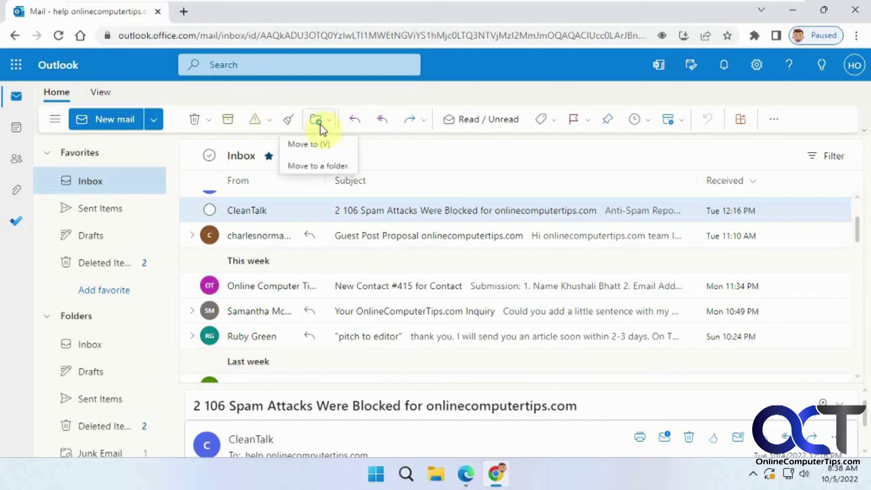
{"action": "left_click", "coordinate": [865, 132]}
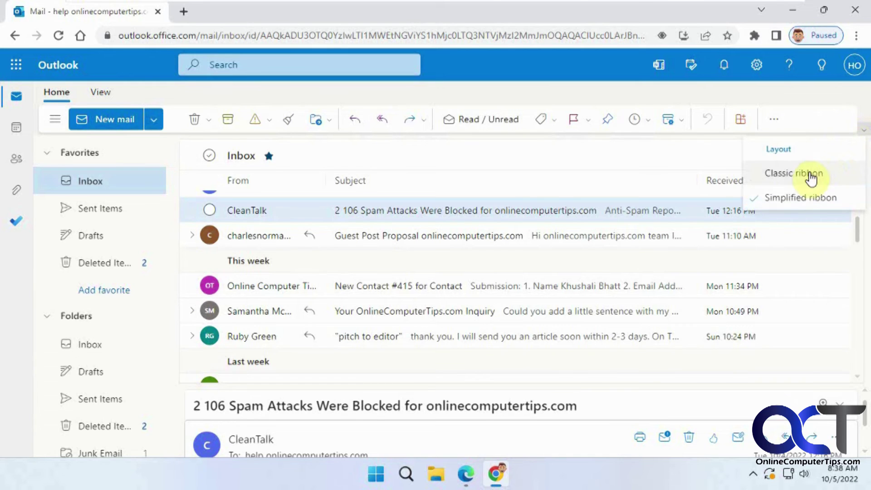
{"action": "left_click", "coordinate": [812, 179]}
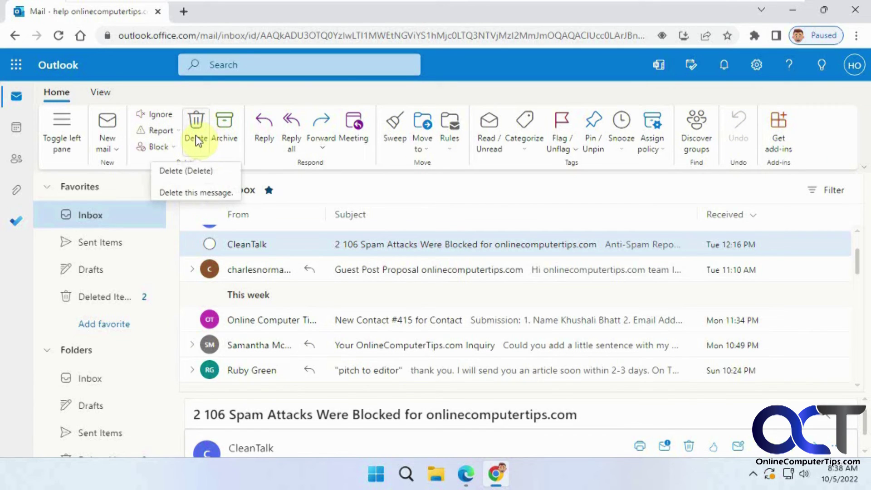
{"action": "left_click", "coordinate": [465, 476]}
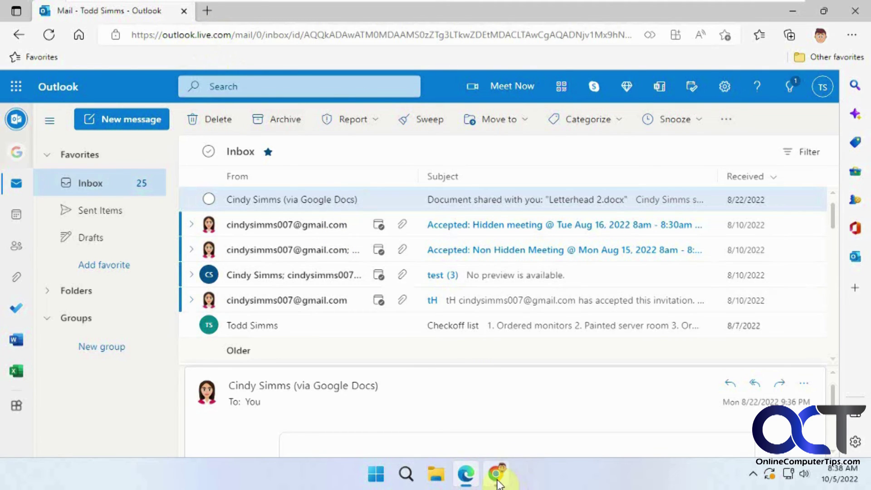
{"action": "mouse_move", "coordinate": [500, 482]}
{"action": "left_click", "coordinate": [495, 406]}
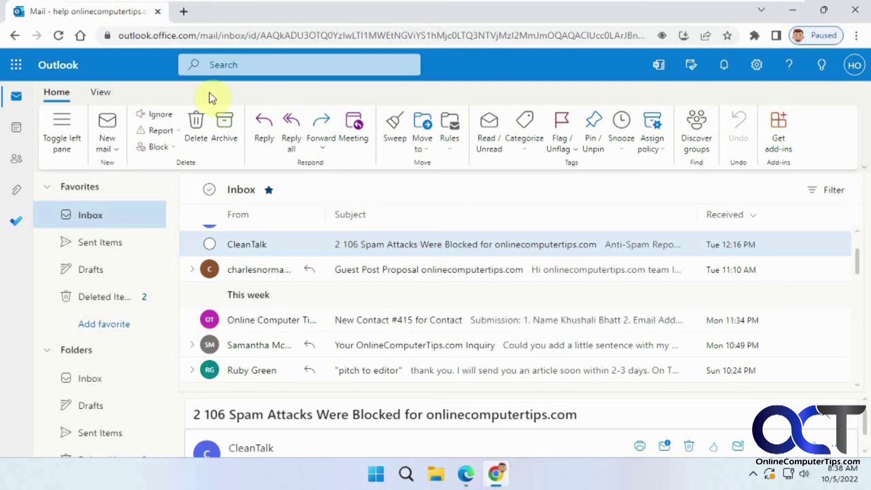